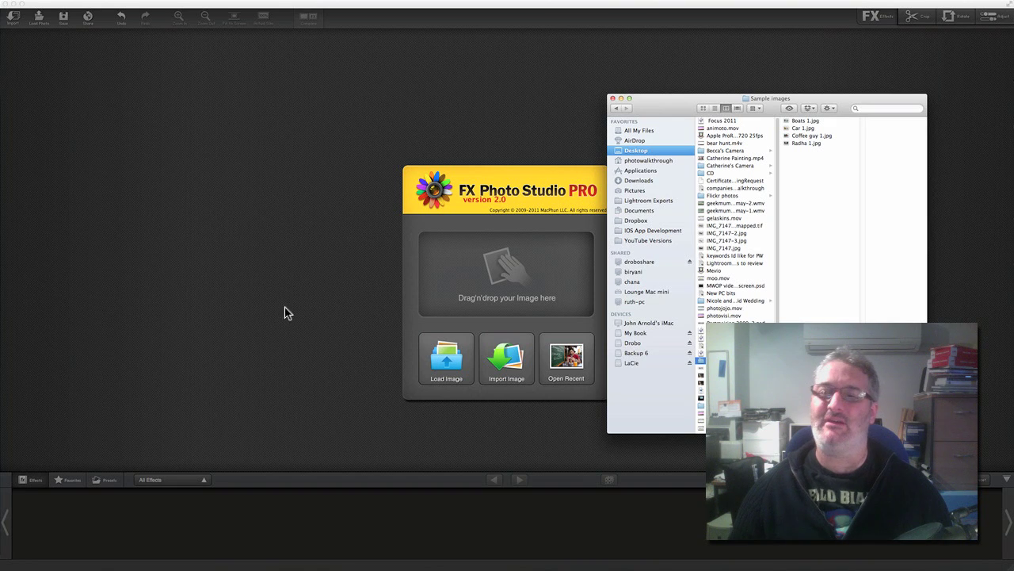
Load the photo Coffee guy 1.jpg from the Sample images folder into the editor.
drag(808, 136, 530, 256)
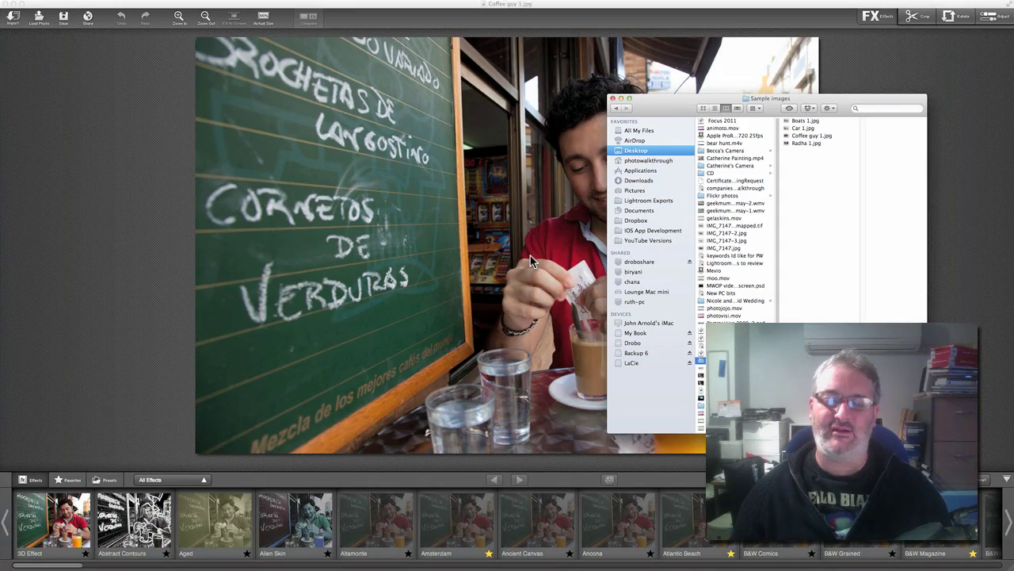
click(617, 249)
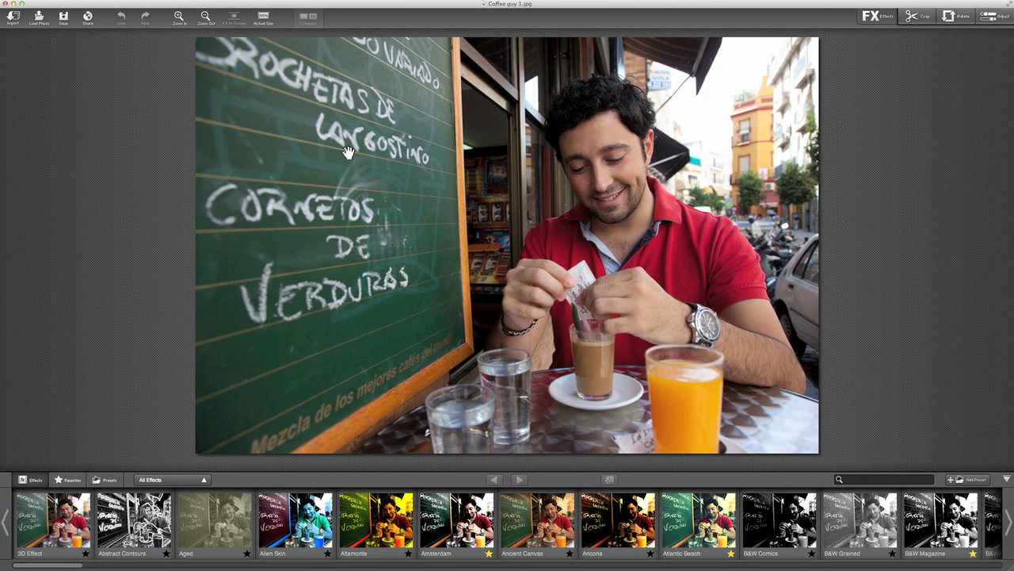
Browse the effects and preview Cold Blue, Color Reprint and Color Explosion on the photo.
scroll(555, 523, right, 10)
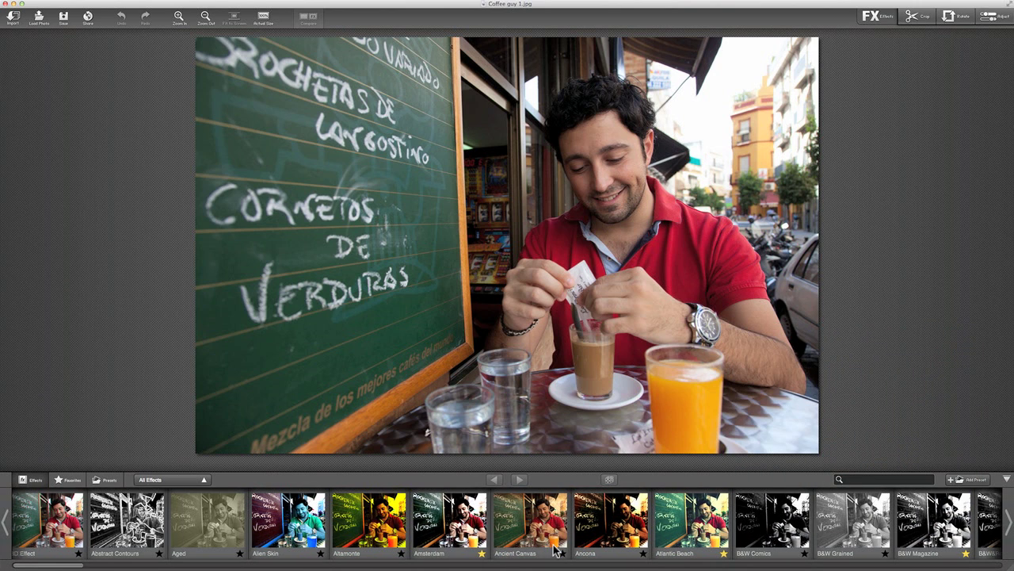
scroll(553, 544, right, 10)
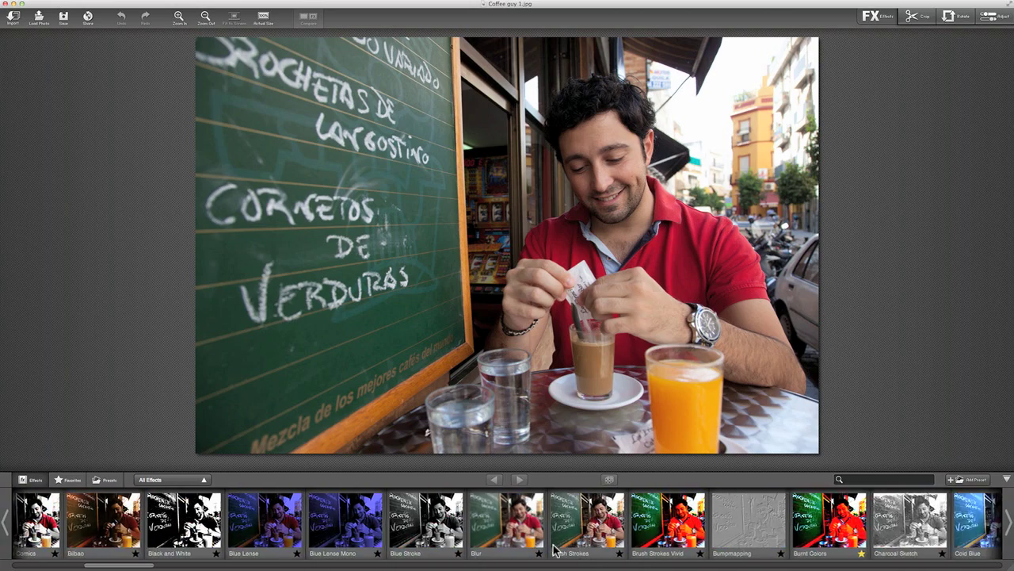
scroll(554, 550, right, 3)
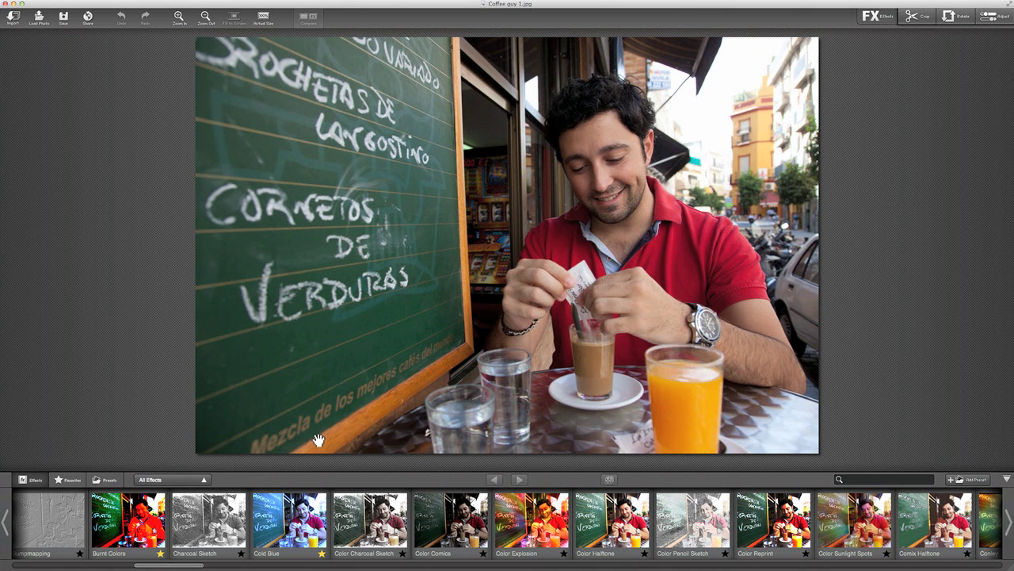
click(286, 518)
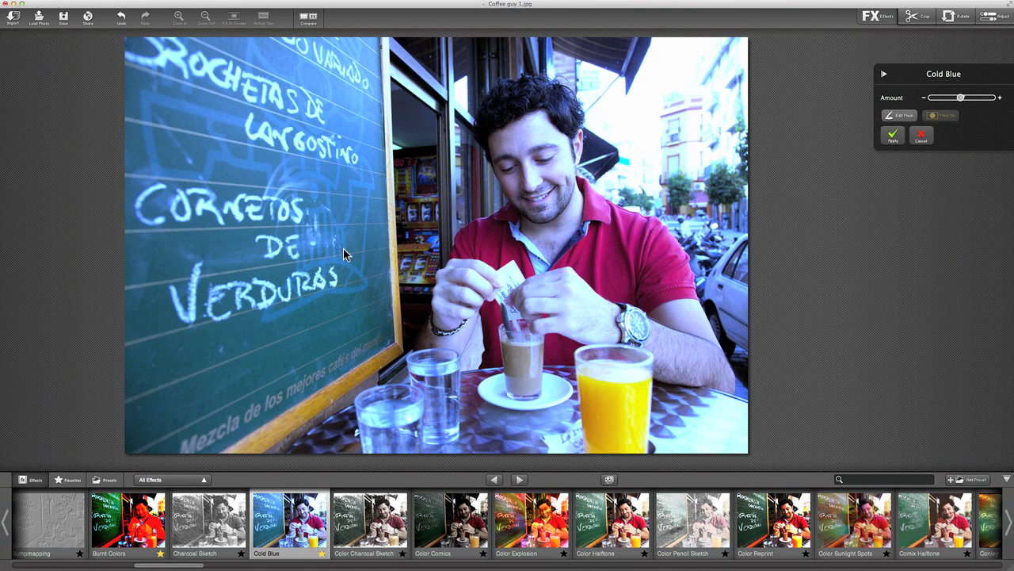
click(766, 513)
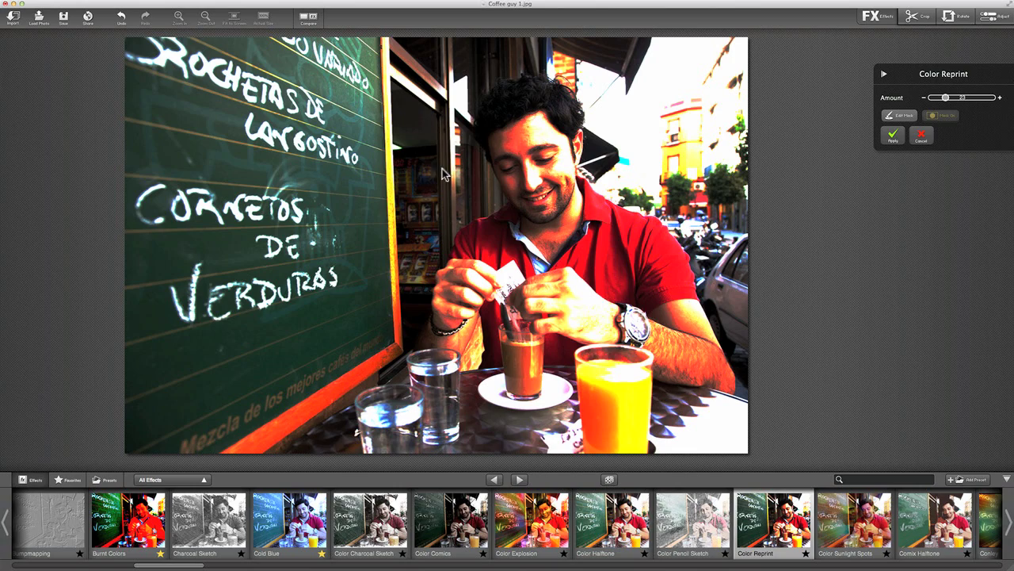
click(520, 515)
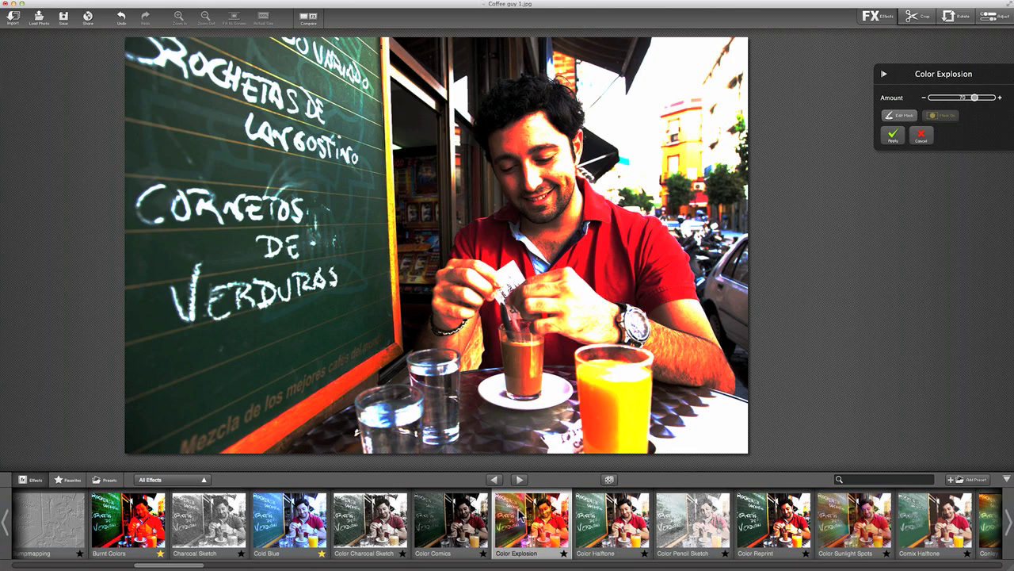
Try the Conley effect with Contrast 81, varying its Color across the range and ending at 24.
scroll(800, 520, right, 5)
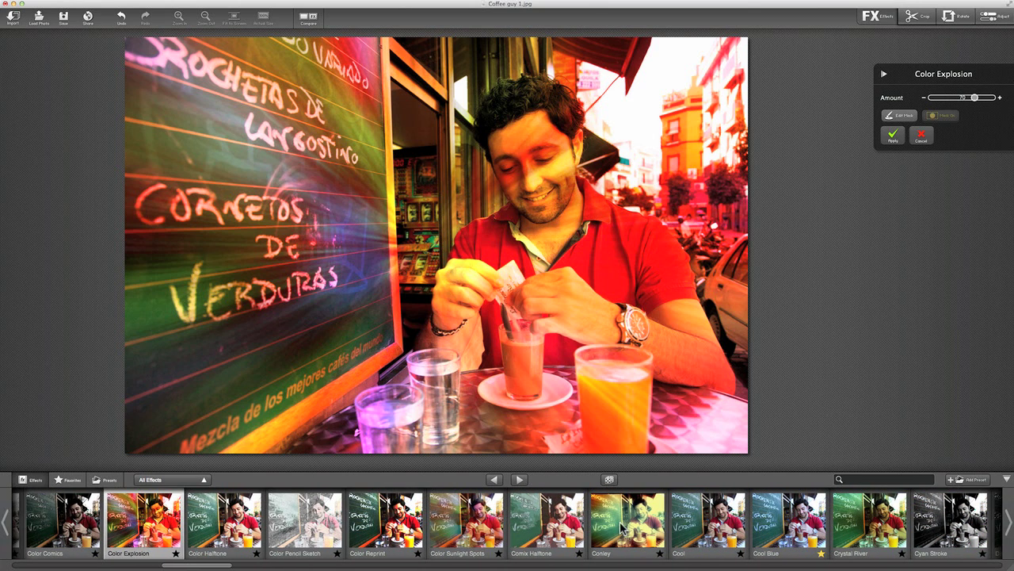
click(627, 526)
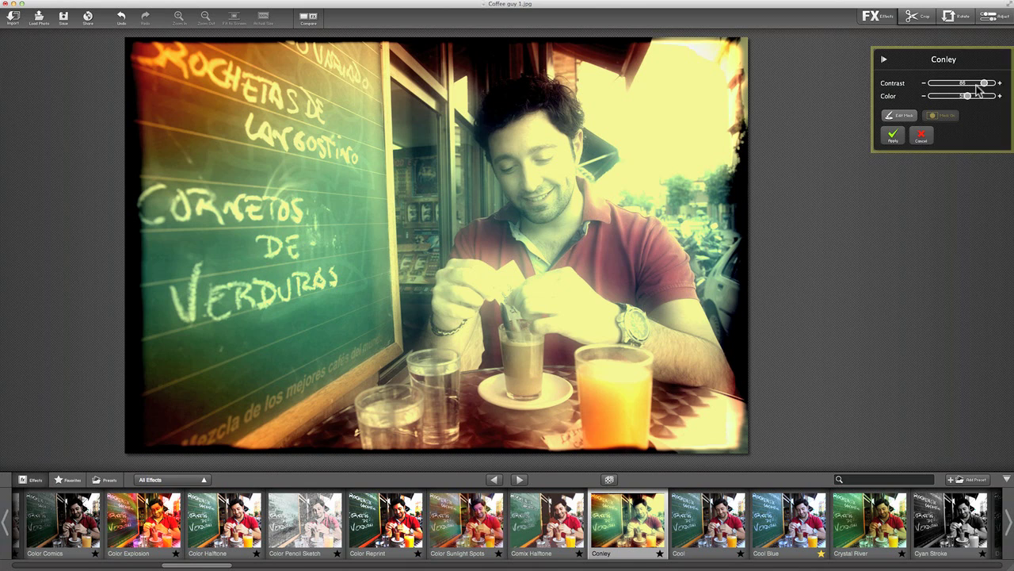
mouse_move(983, 82)
mouse_down()
mouse_move(933, 86)
mouse_move(983, 85)
mouse_up()
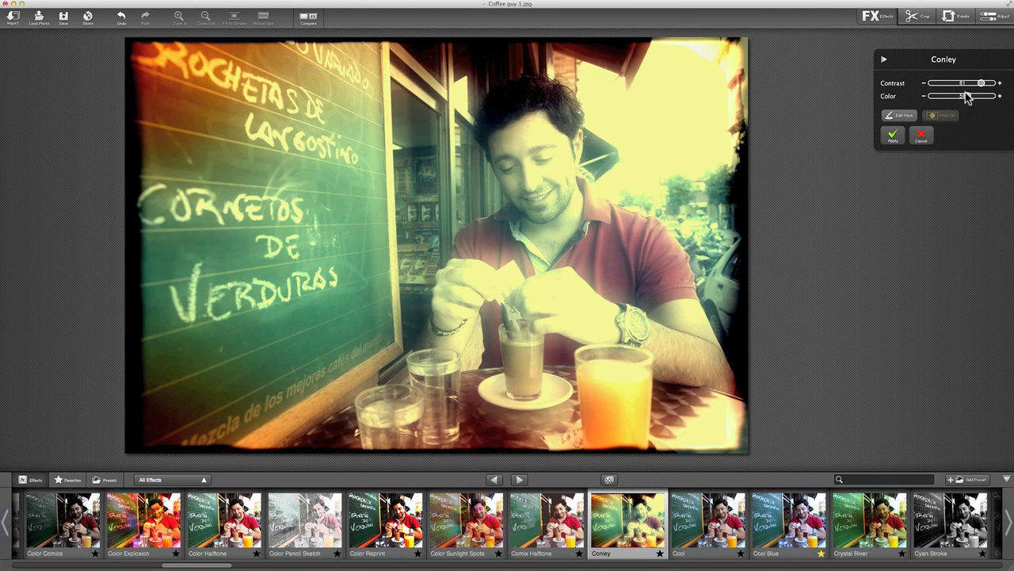
drag(967, 96, 932, 96)
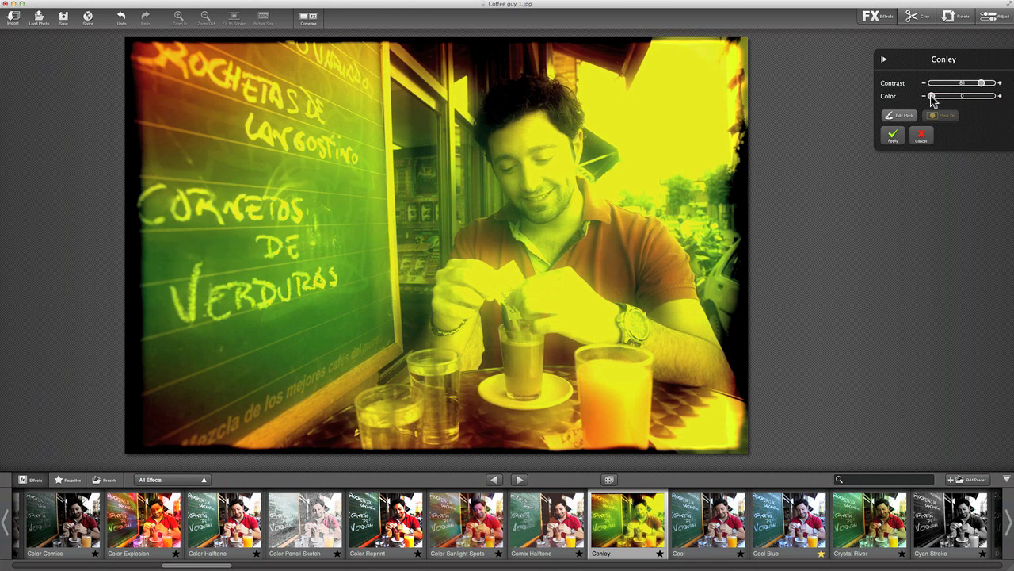
drag(933, 96, 986, 95)
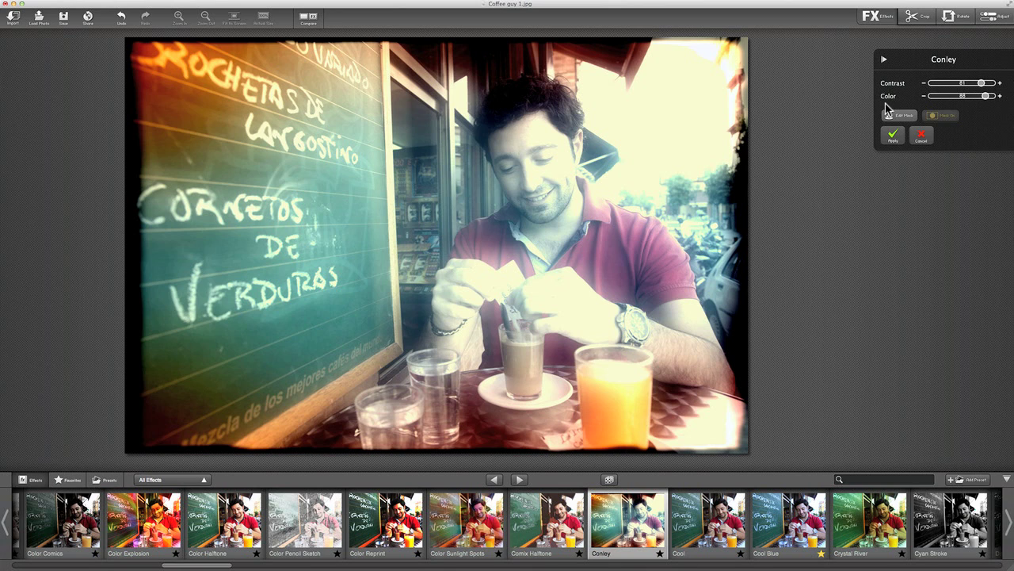
drag(986, 95, 950, 96)
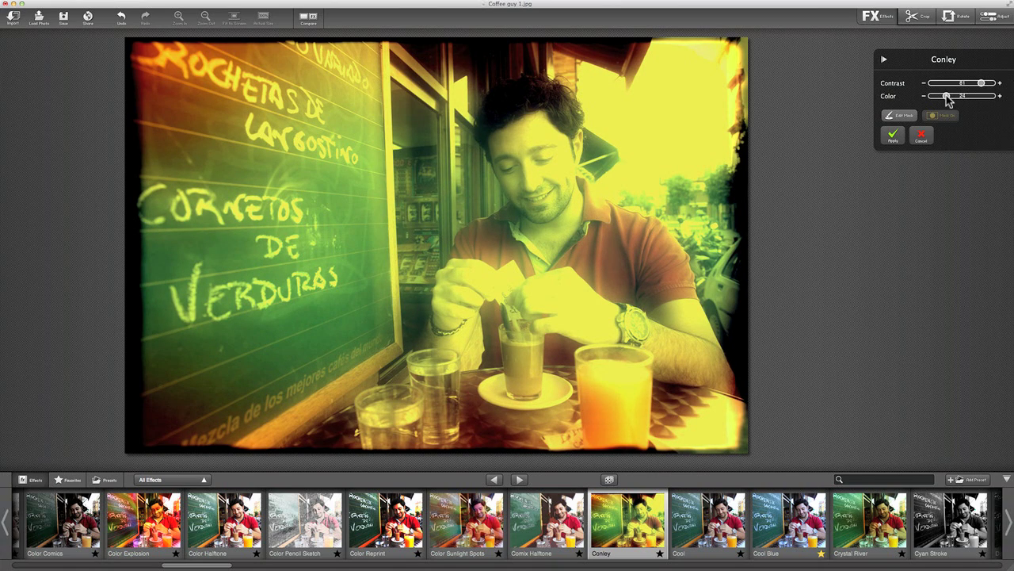
Browse further through the effects and preview three randomly chosen effects on the photo.
scroll(555, 507, right, 3)
scroll(554, 507, right, 10)
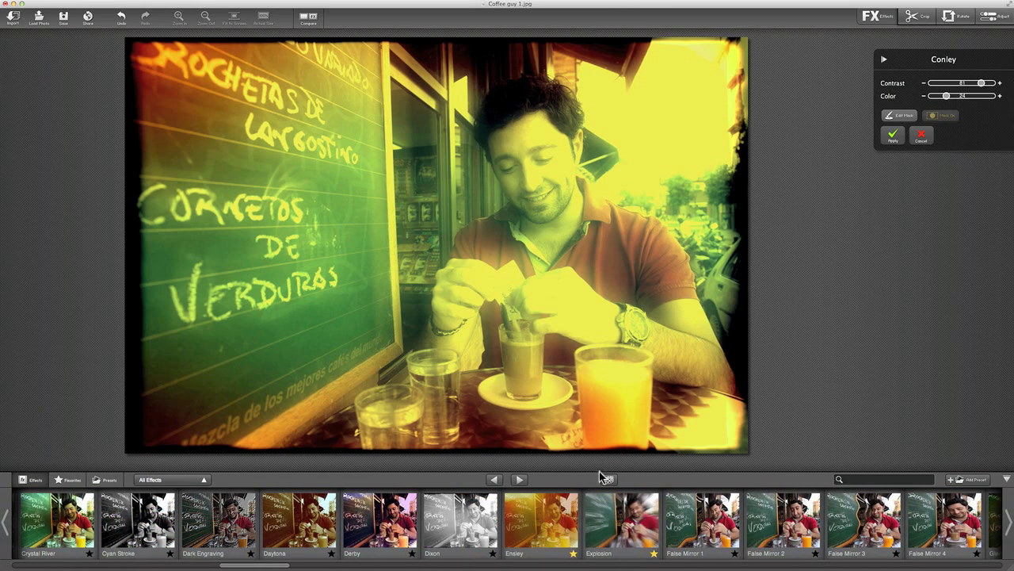
click(609, 480)
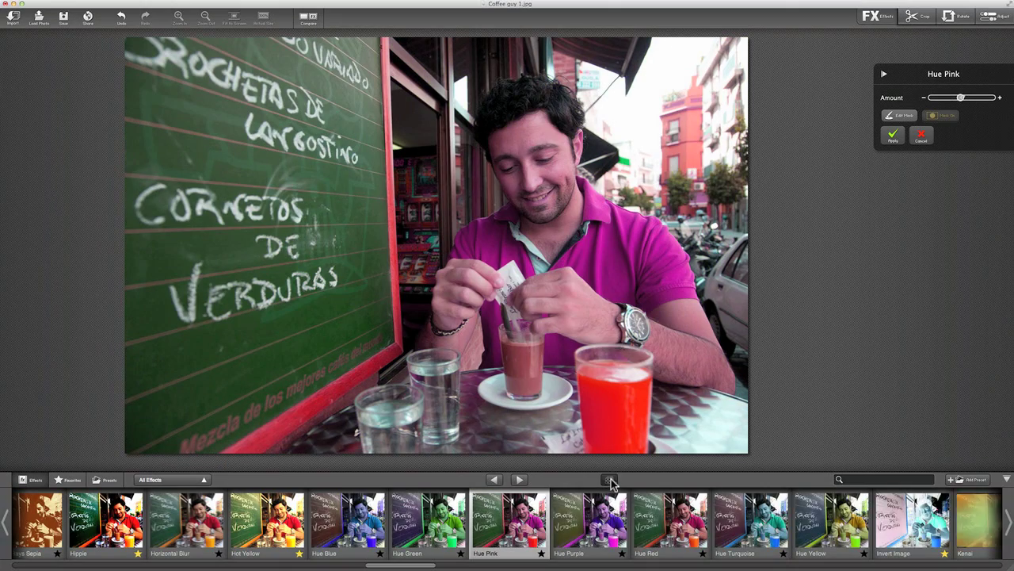
click(609, 480)
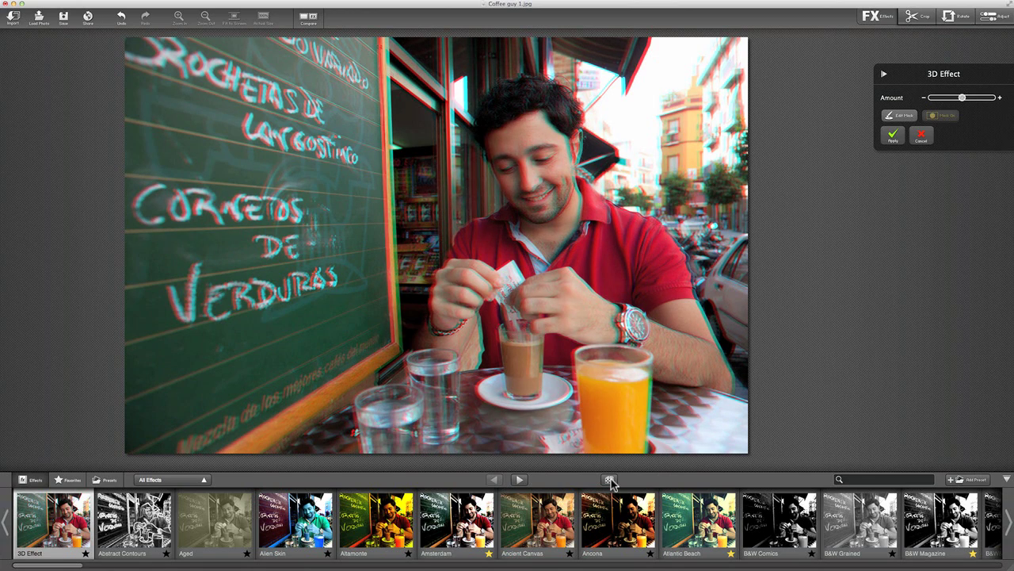
click(609, 480)
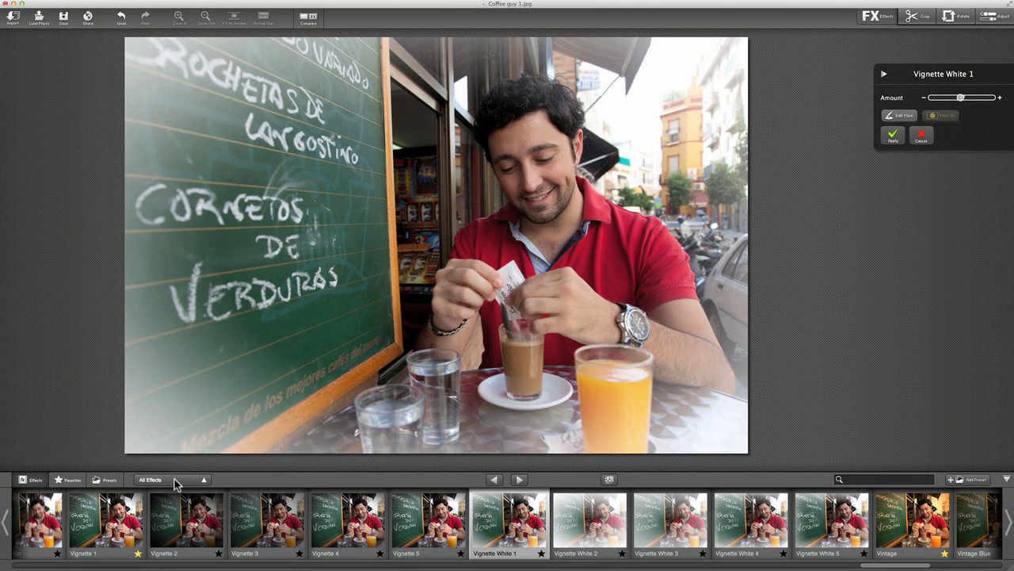
Filter the effects to the Blur category and preview Blur with an Amount of 5, followed by Explosion.
click(176, 482)
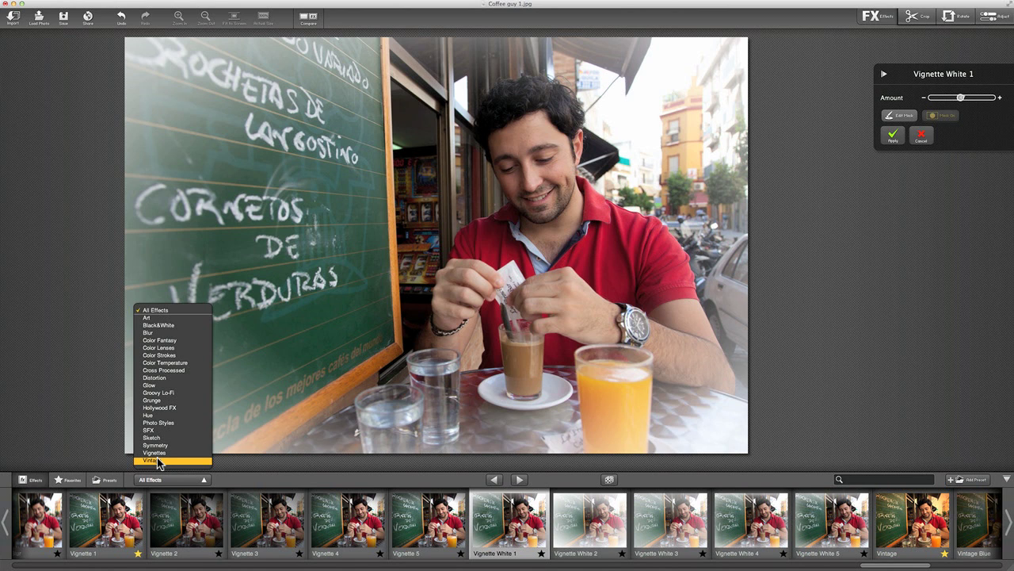
click(157, 333)
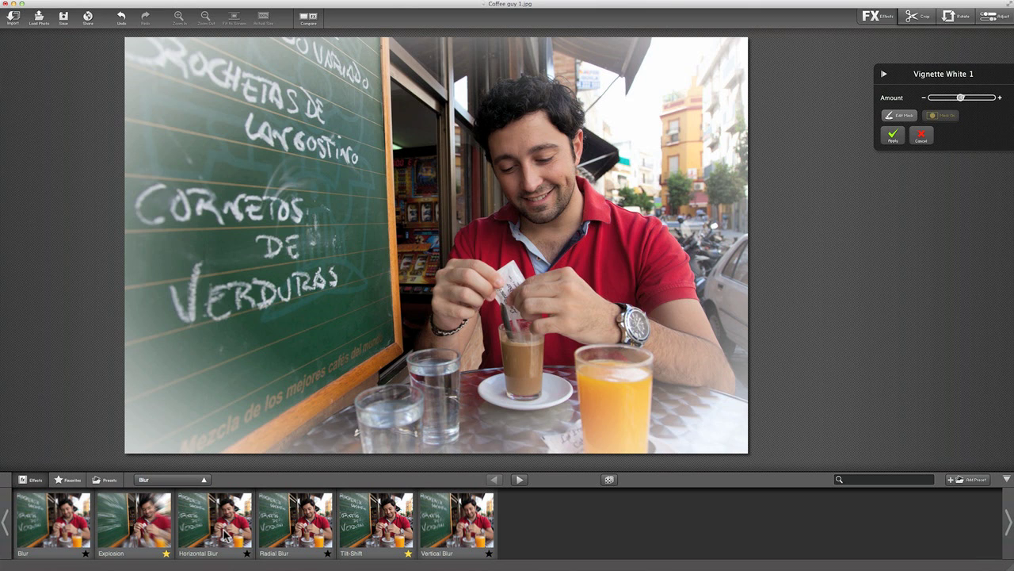
click(70, 519)
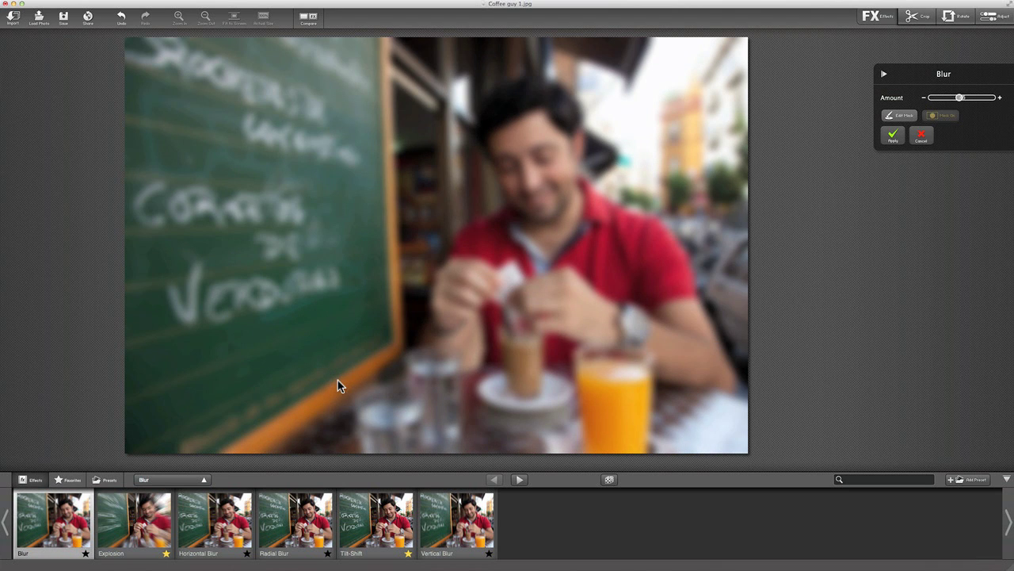
drag(960, 102, 935, 101)
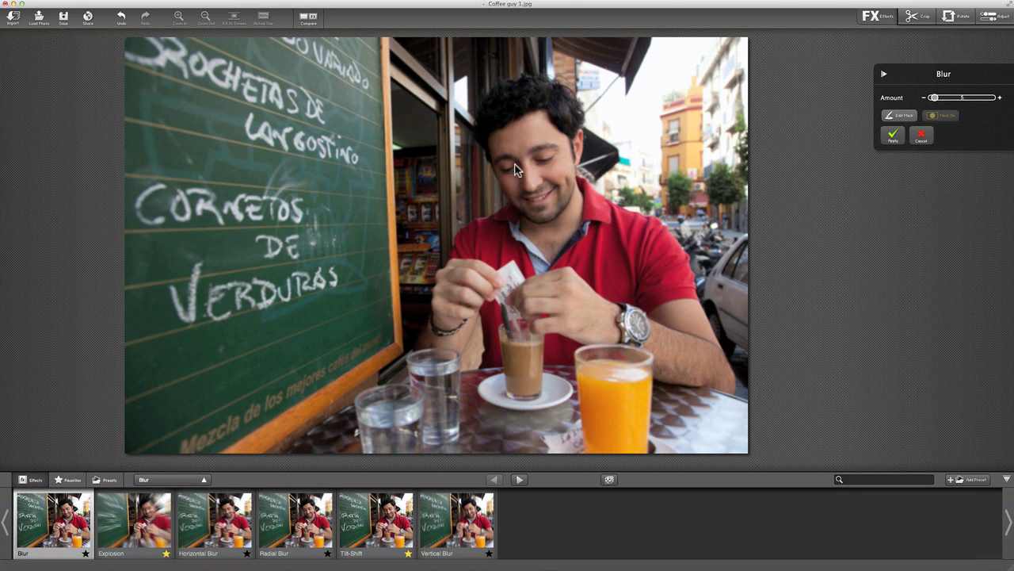
click(132, 514)
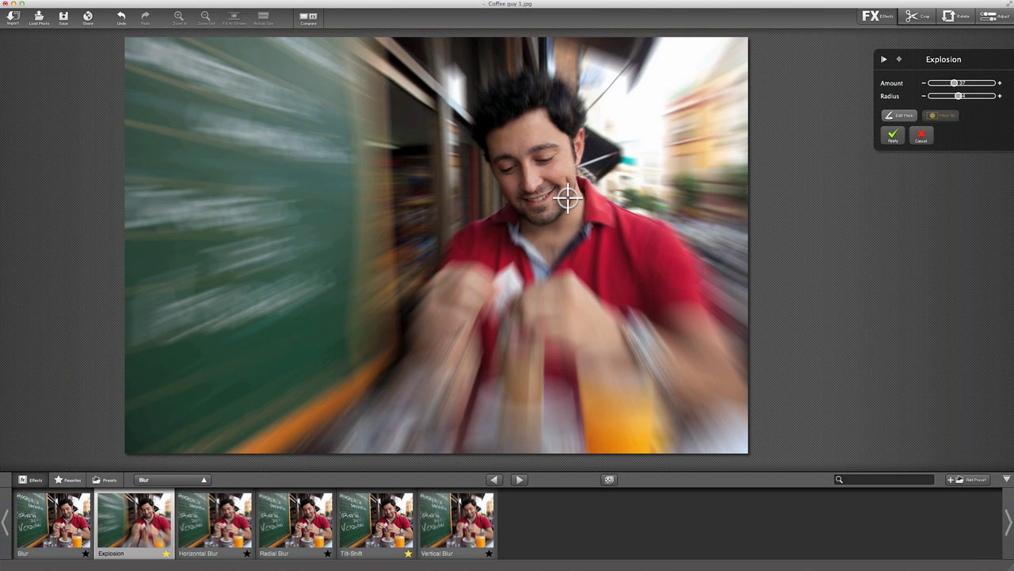
Filter the effects to the Cross Processed category and preview Midway and Pacific on the photo.
click(186, 480)
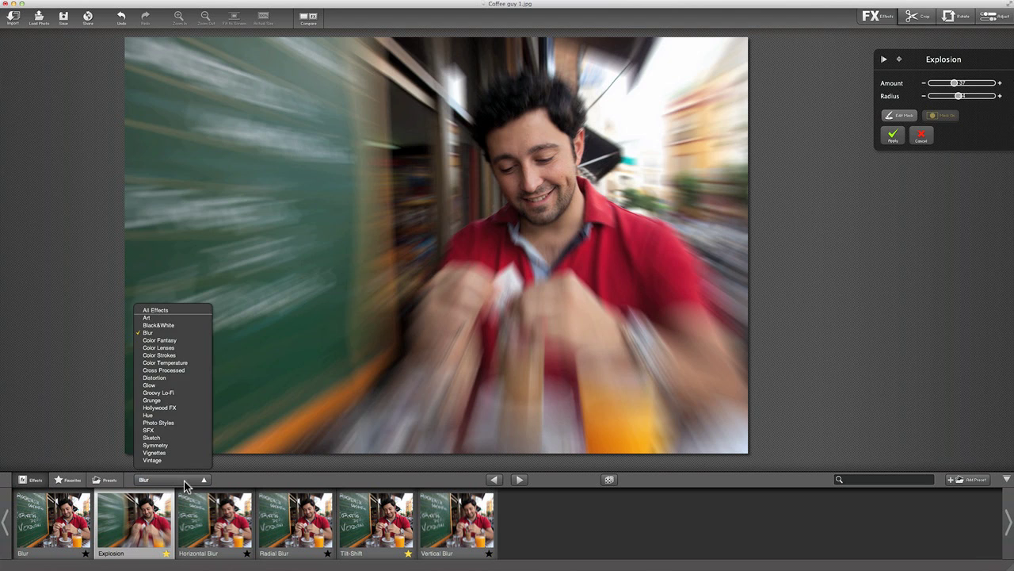
click(194, 370)
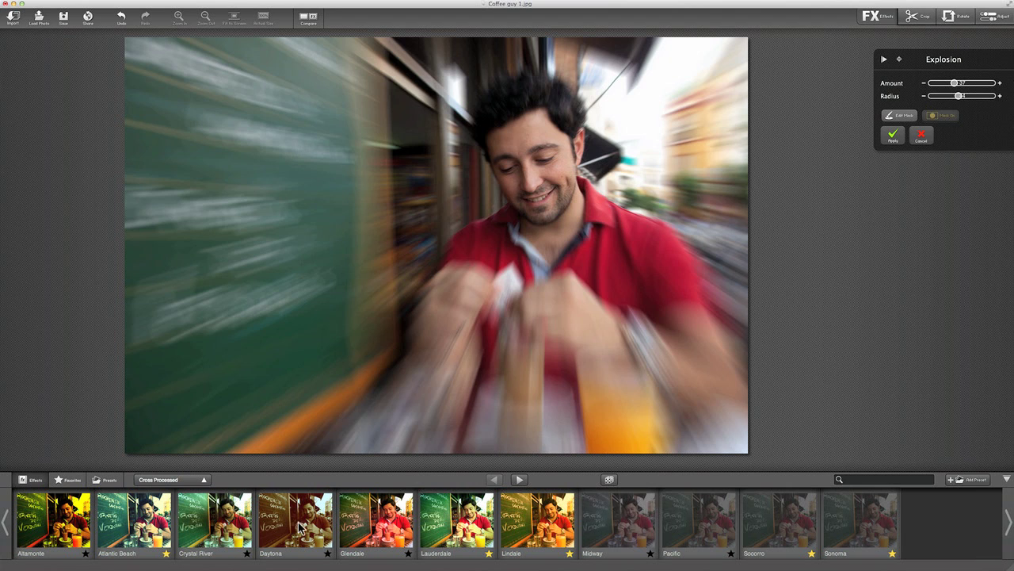
click(608, 532)
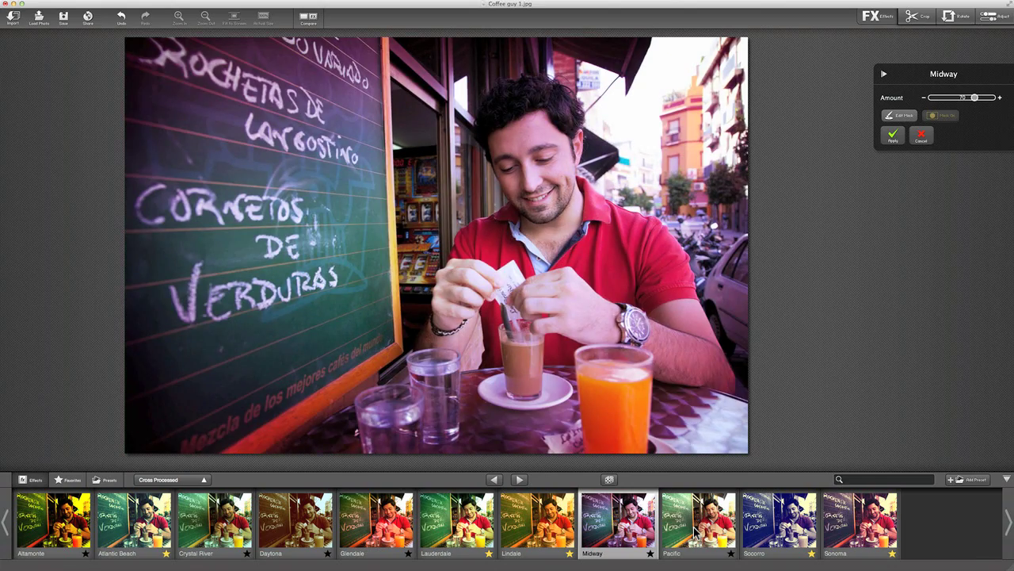
click(695, 534)
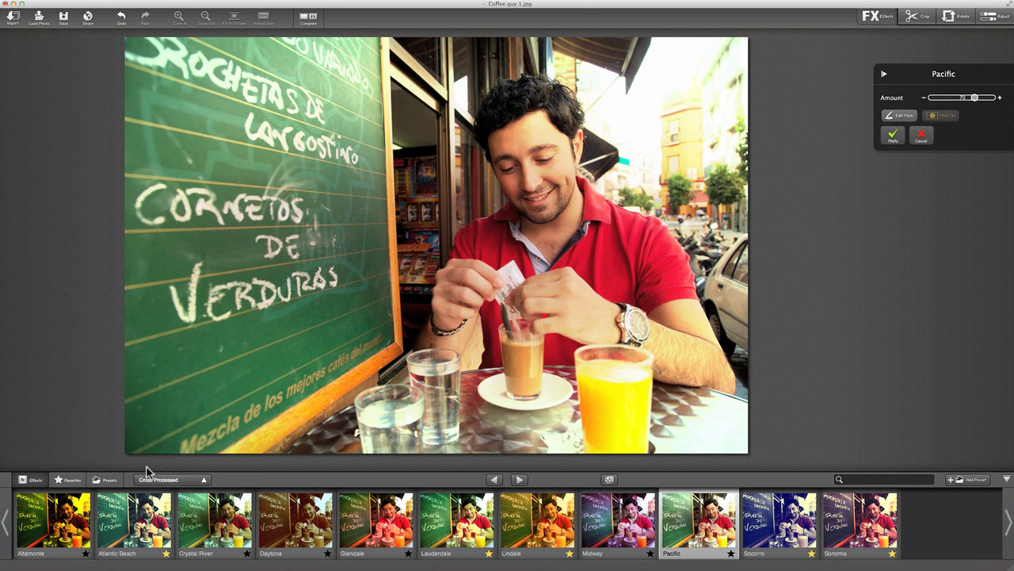
Filter the effects to the Groovy Lo-Fi category, preview Ensley, and settle on Lantana for the photo.
click(151, 480)
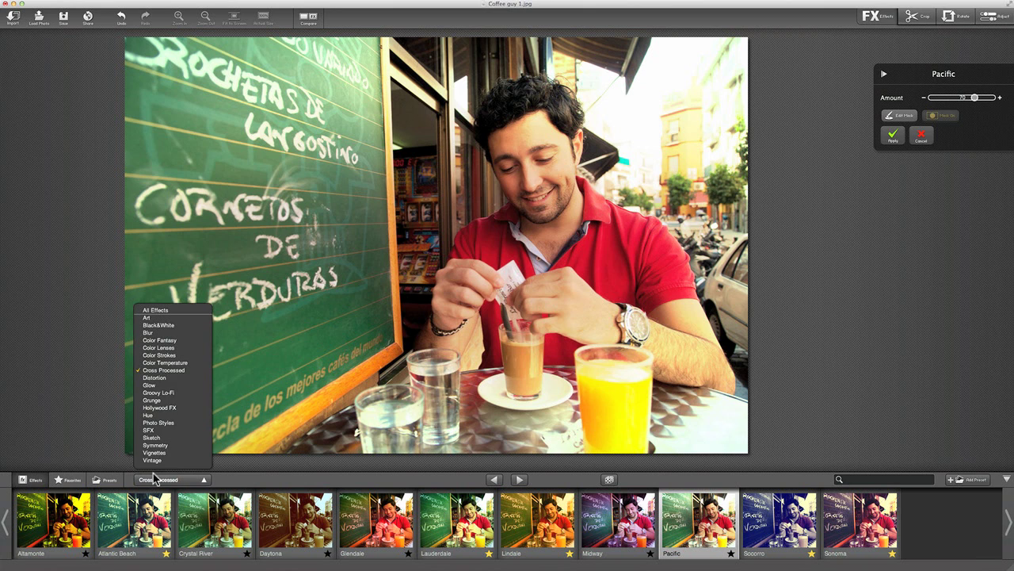
click(163, 392)
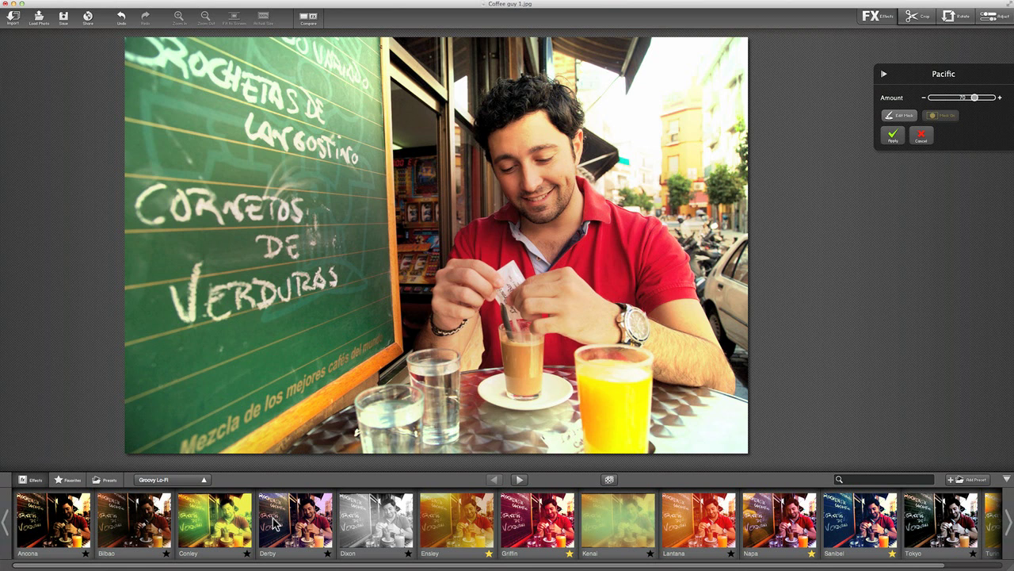
click(455, 521)
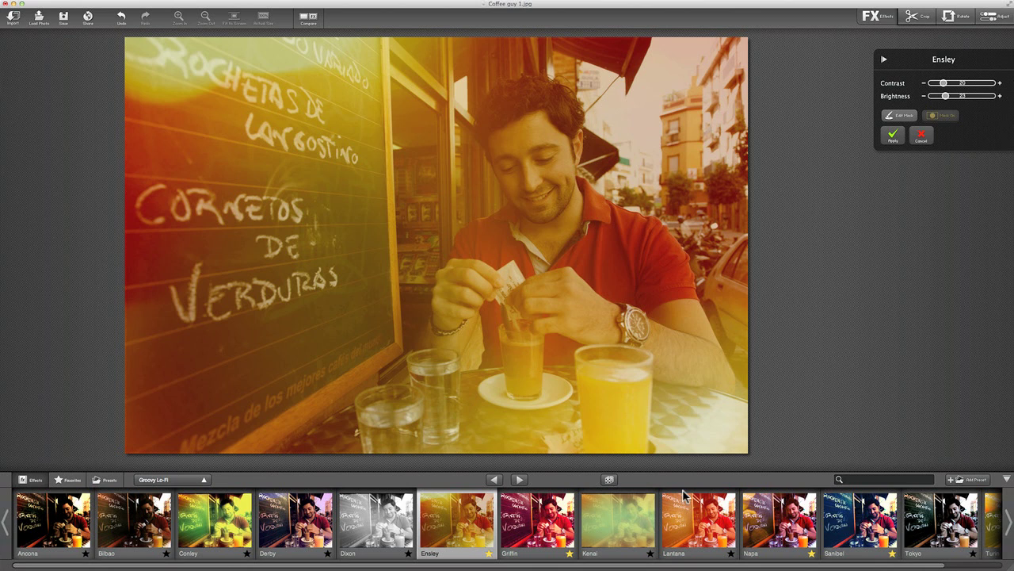
click(690, 515)
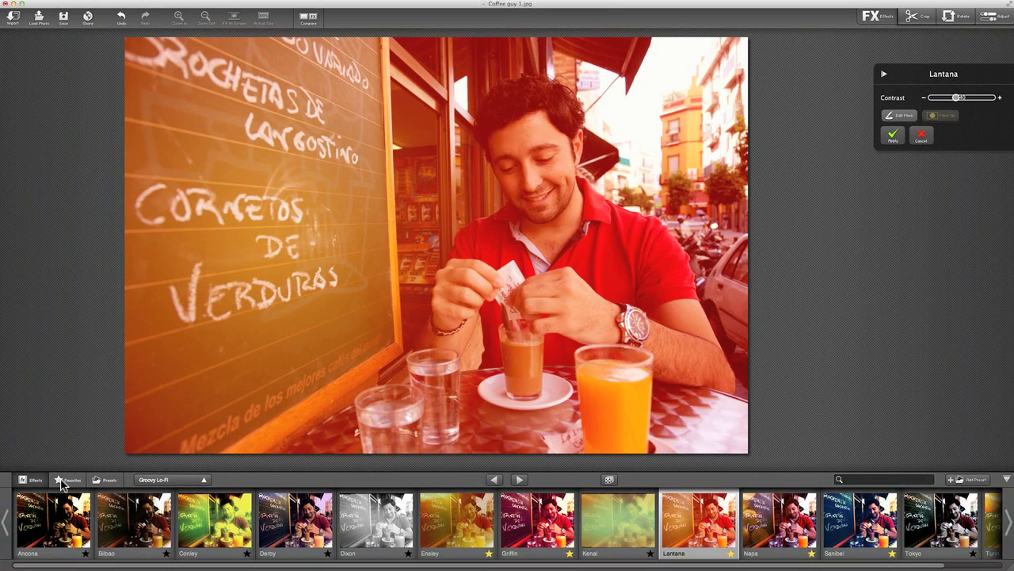
Show the favorite effects from all categories and look through them.
click(62, 480)
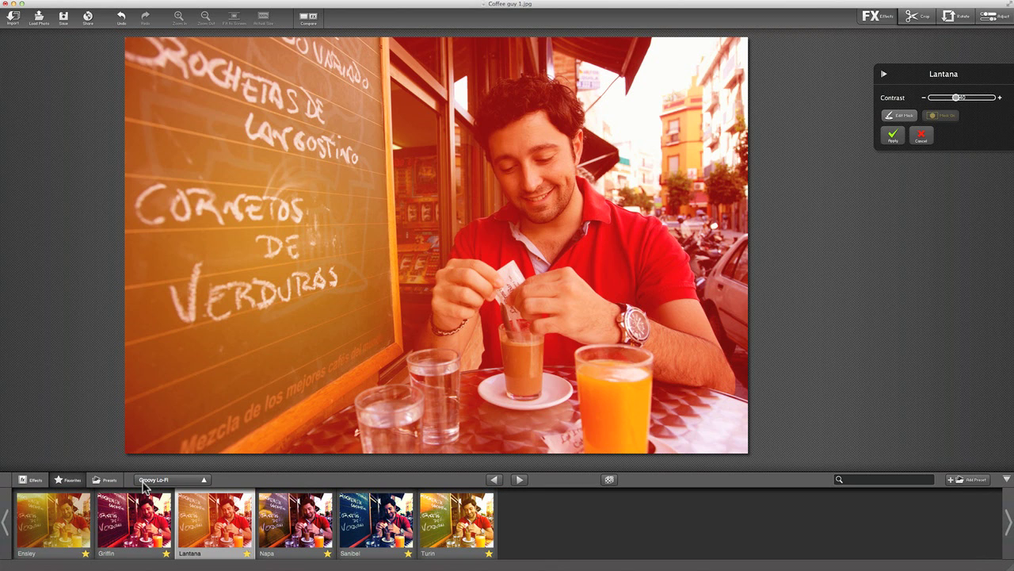
click(147, 481)
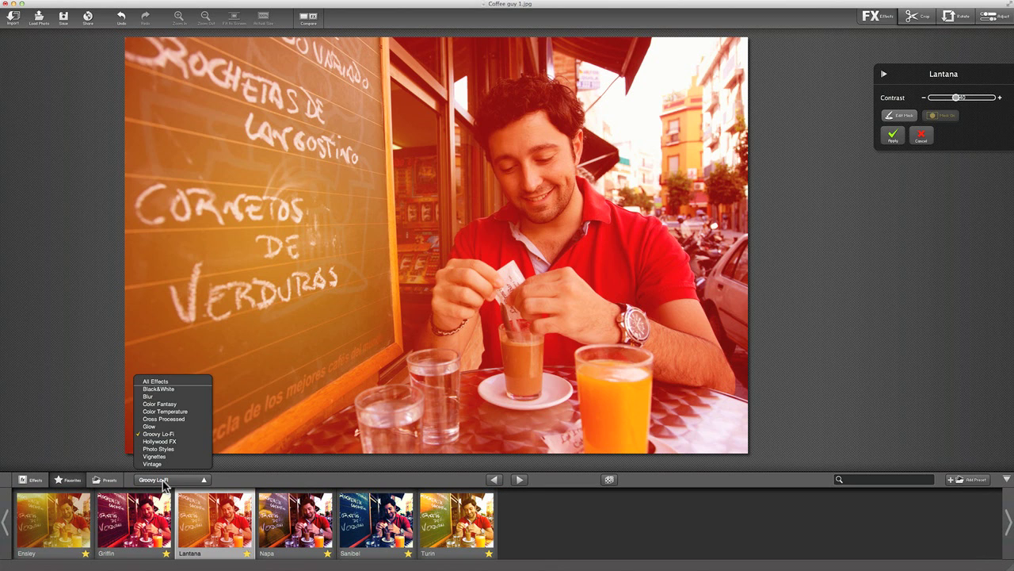
click(156, 382)
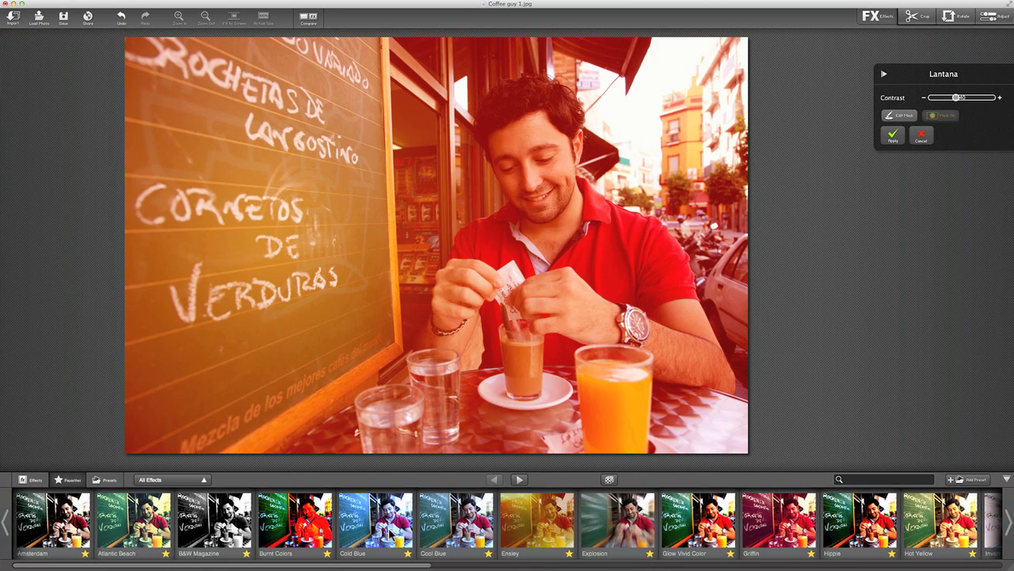
scroll(508, 523, right, 2)
scroll(388, 535, left, 2)
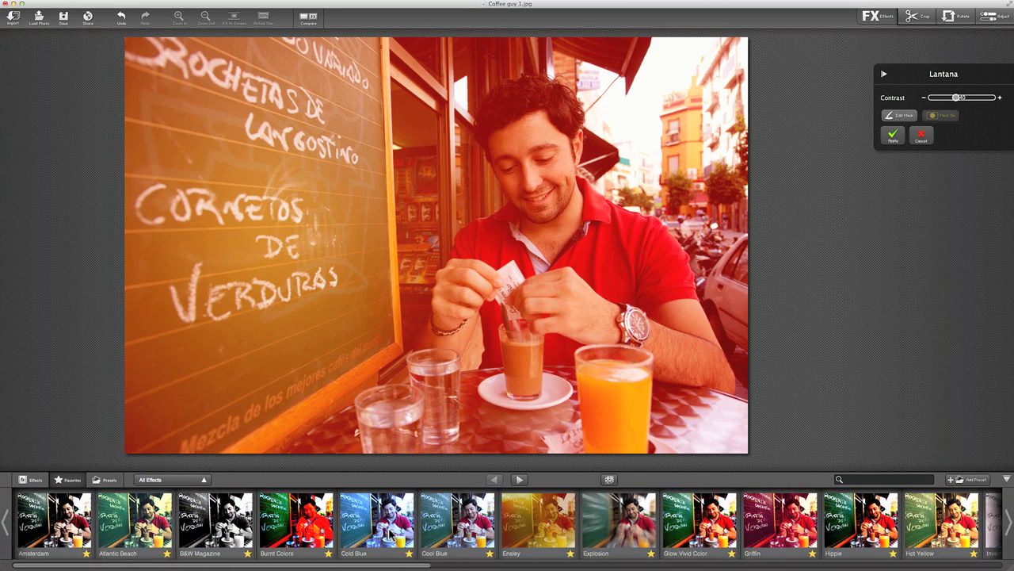
Check the category choices for the favorites, keep All Effects, and apply the Lantana effect to the photo.
click(182, 479)
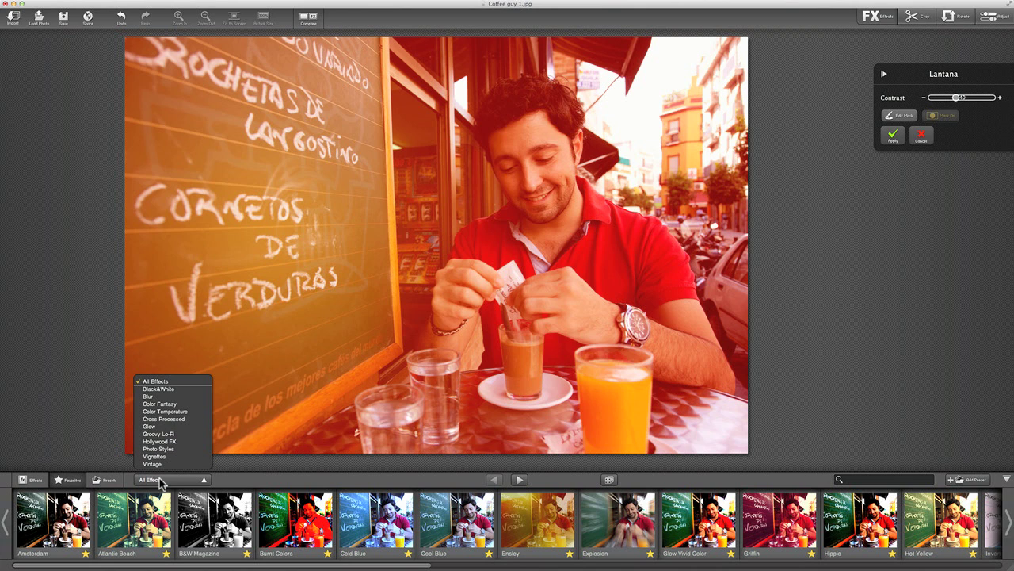
click(161, 482)
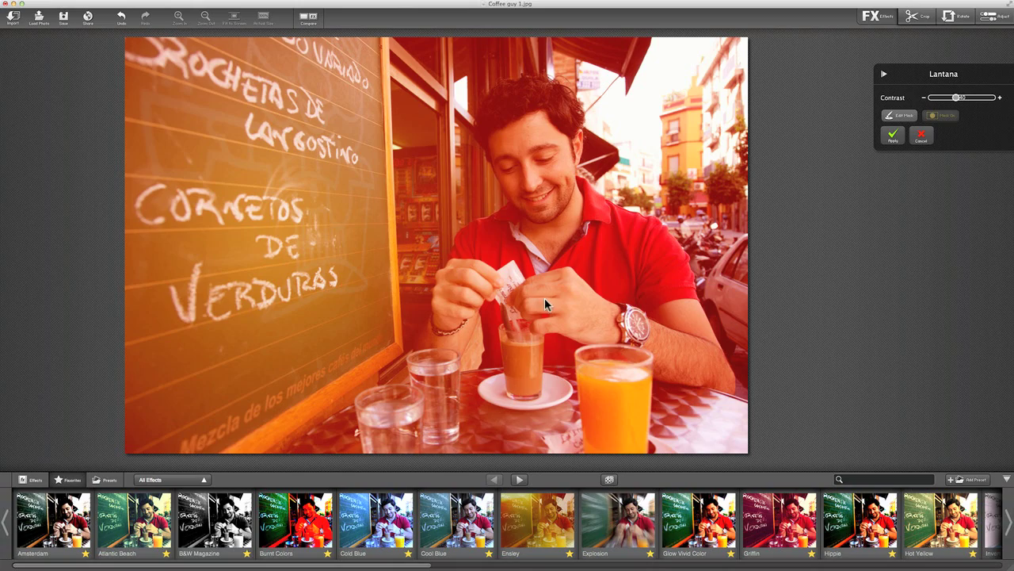
click(893, 136)
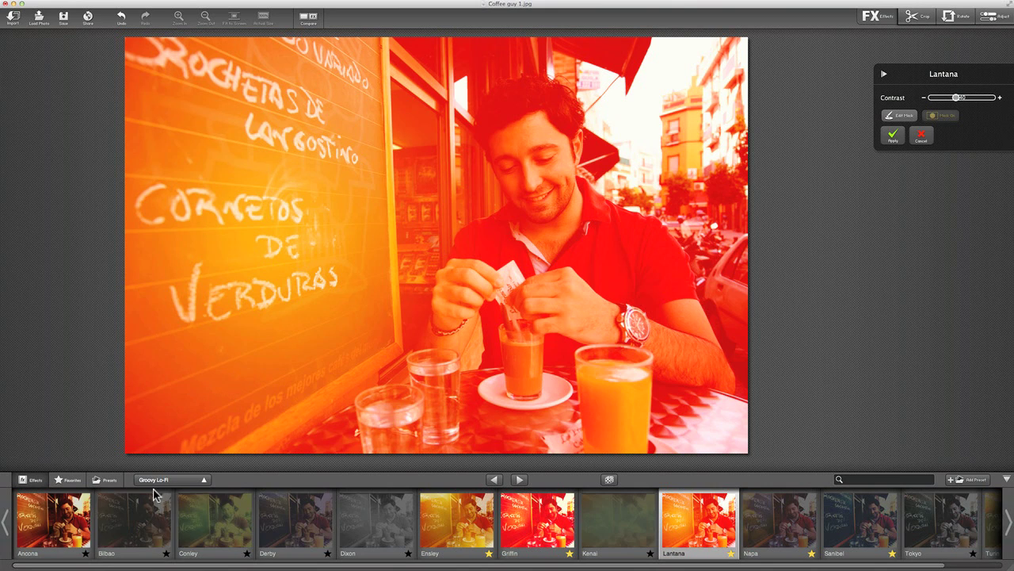
Filter the effects to the Sketch category and apply Color Charcoal Sketch to the photo.
click(161, 480)
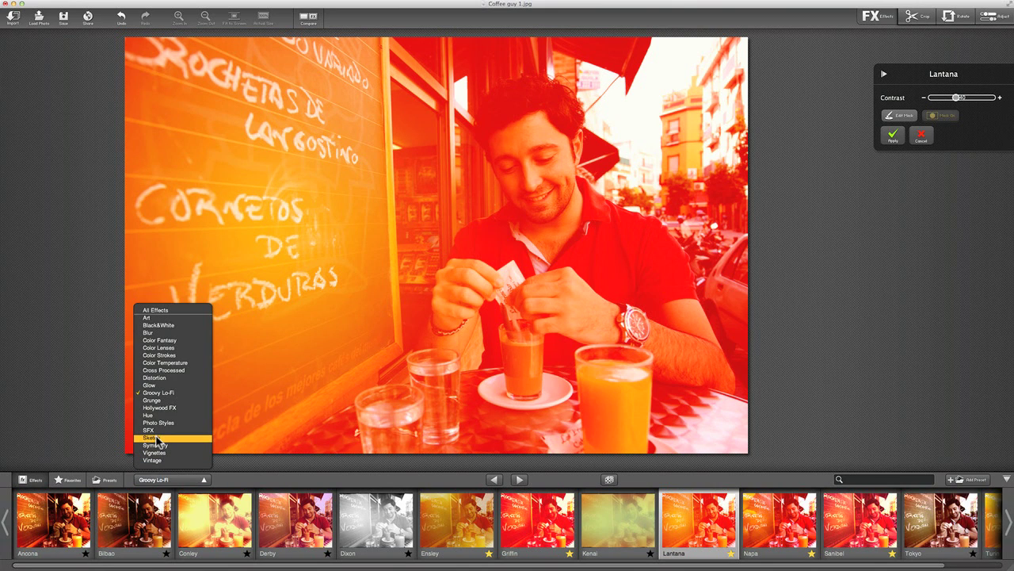
click(156, 436)
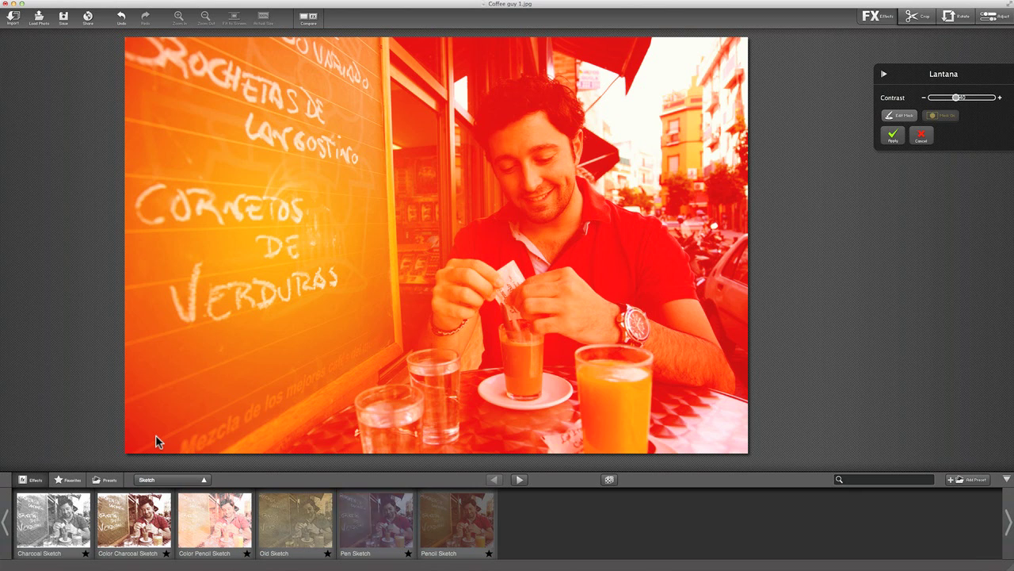
click(120, 538)
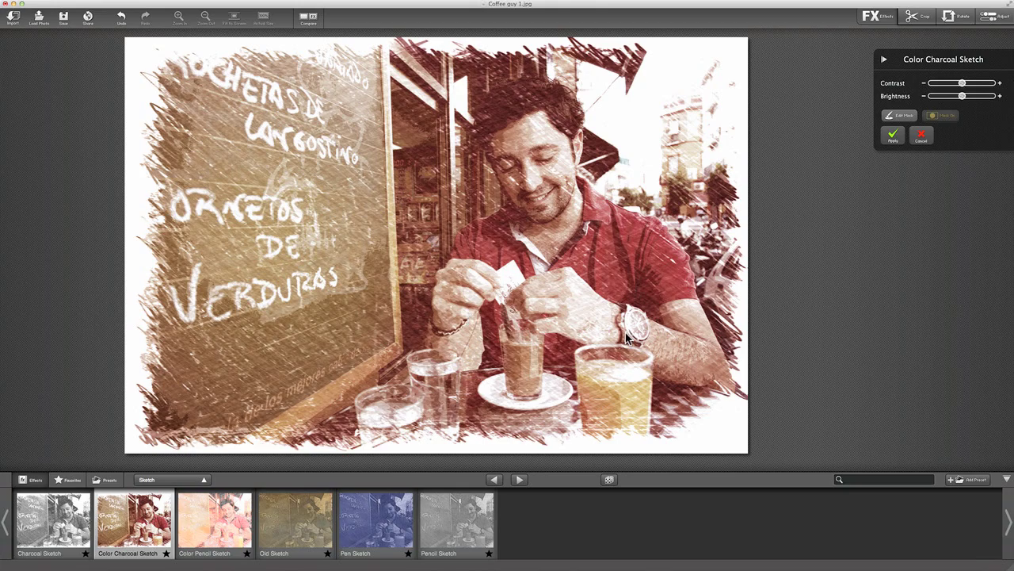
click(891, 138)
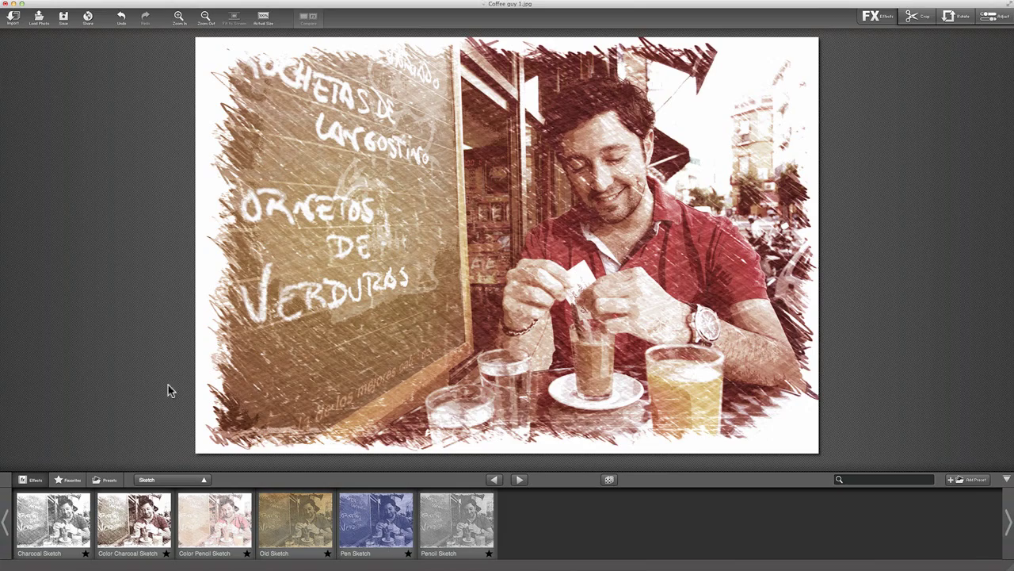
Save the applied effect combination as a new preset named "Sepia Sketch".
click(104, 481)
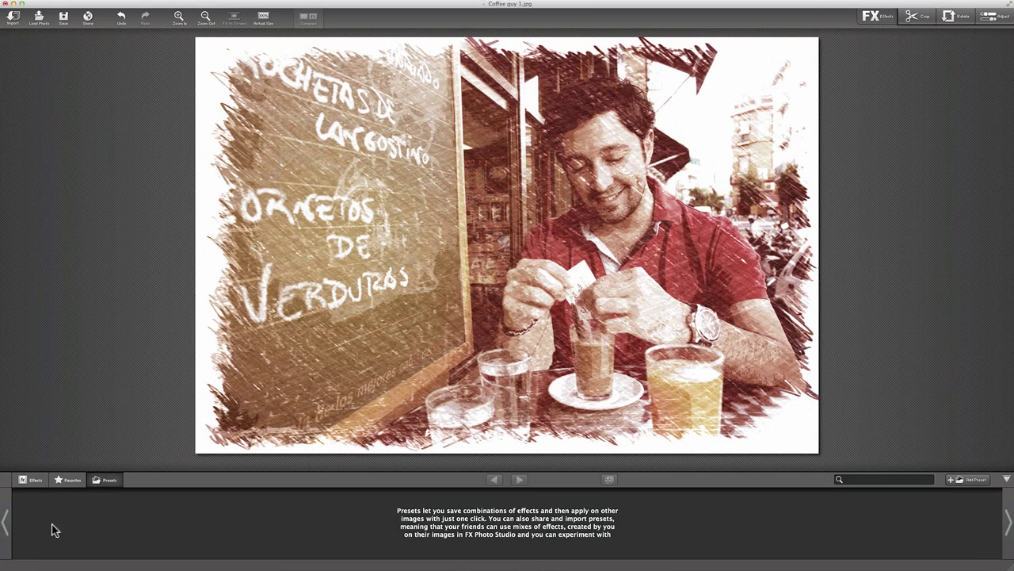
click(974, 479)
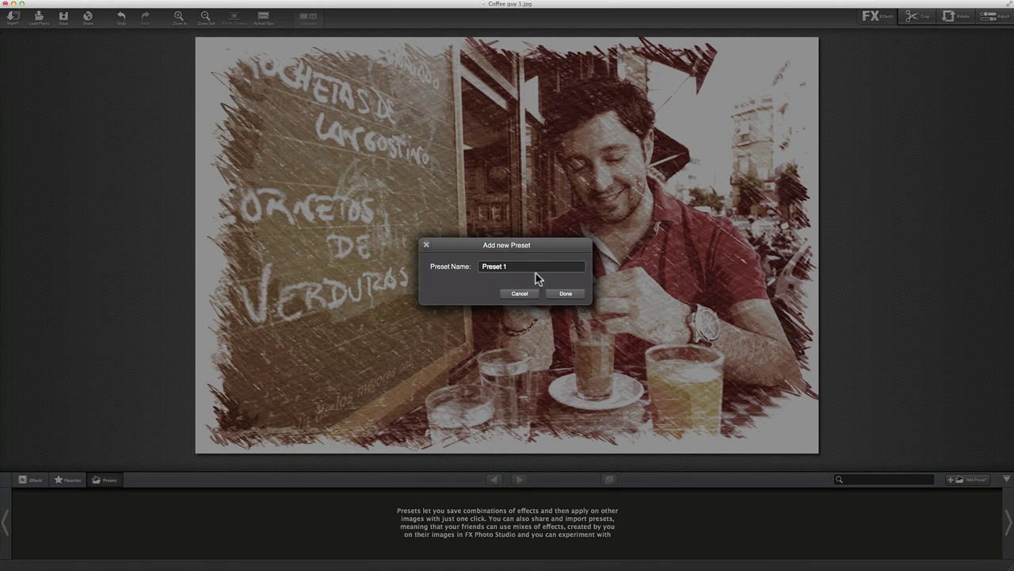
drag(531, 268, 460, 268)
text(Sepia Sketch)
click(565, 294)
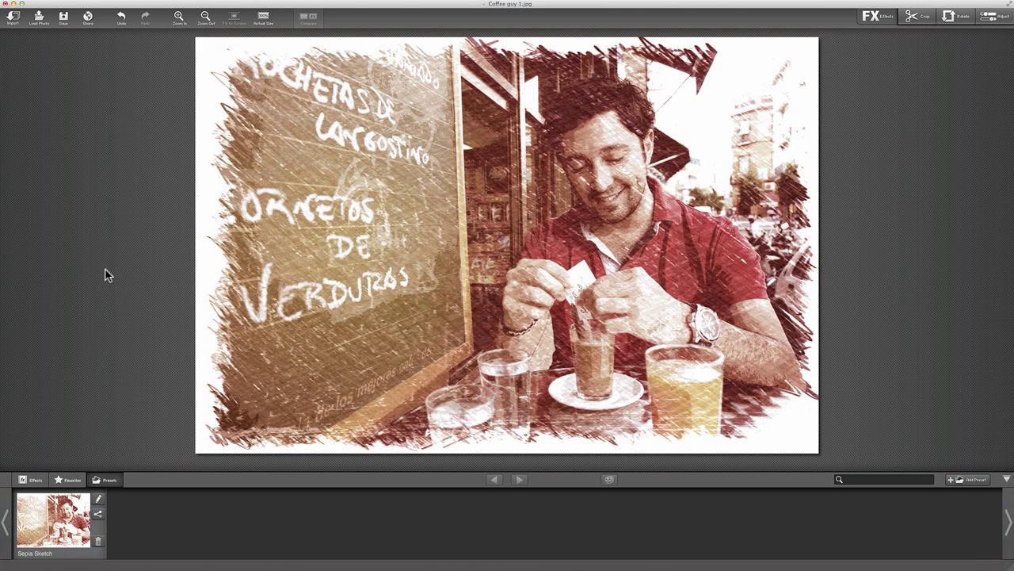
Load Boats 1.jpg from the Sample images folder without saving the current photo, and preview the Sepia Sketch preset on it.
click(39, 23)
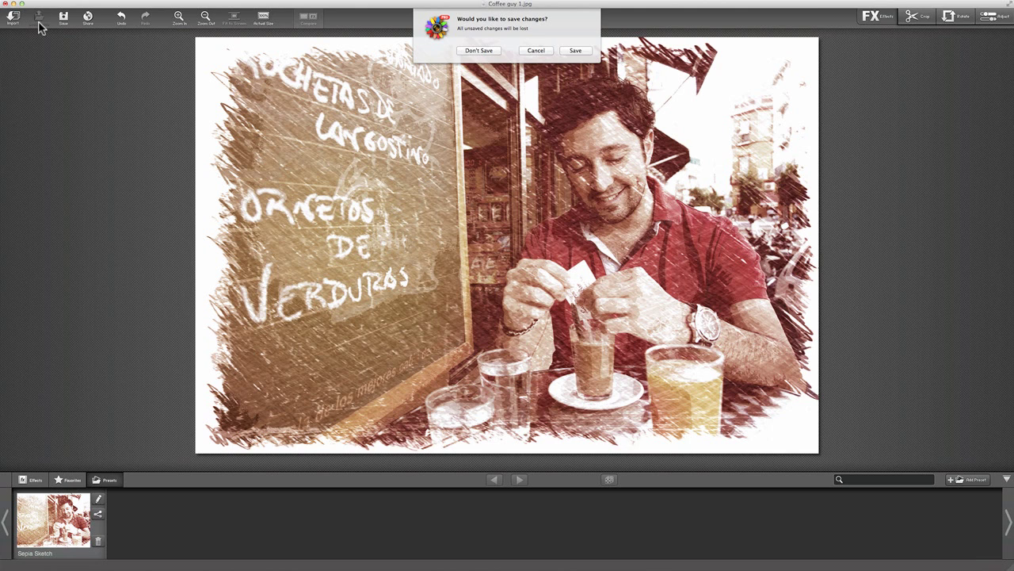
click(480, 50)
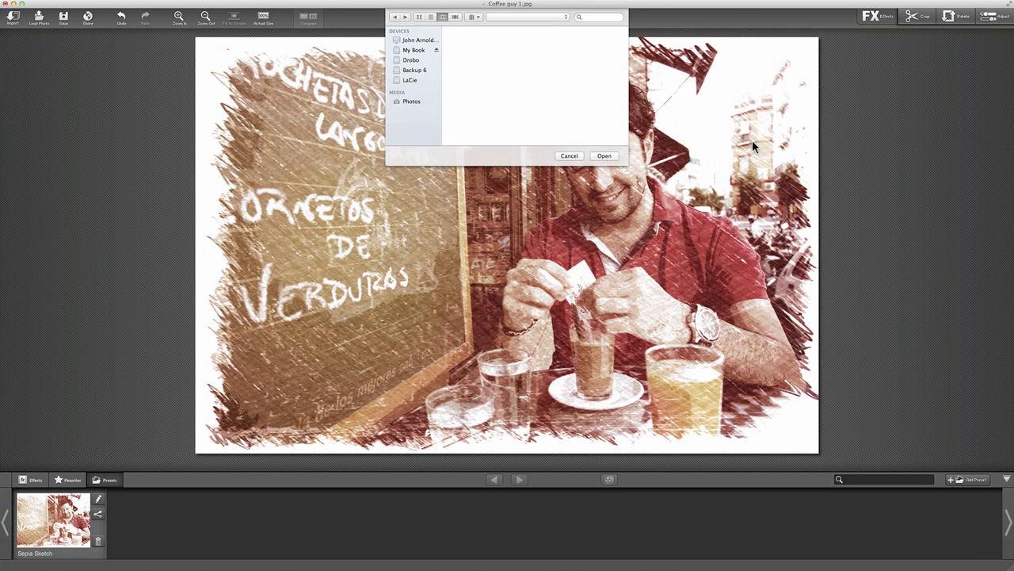
click(594, 31)
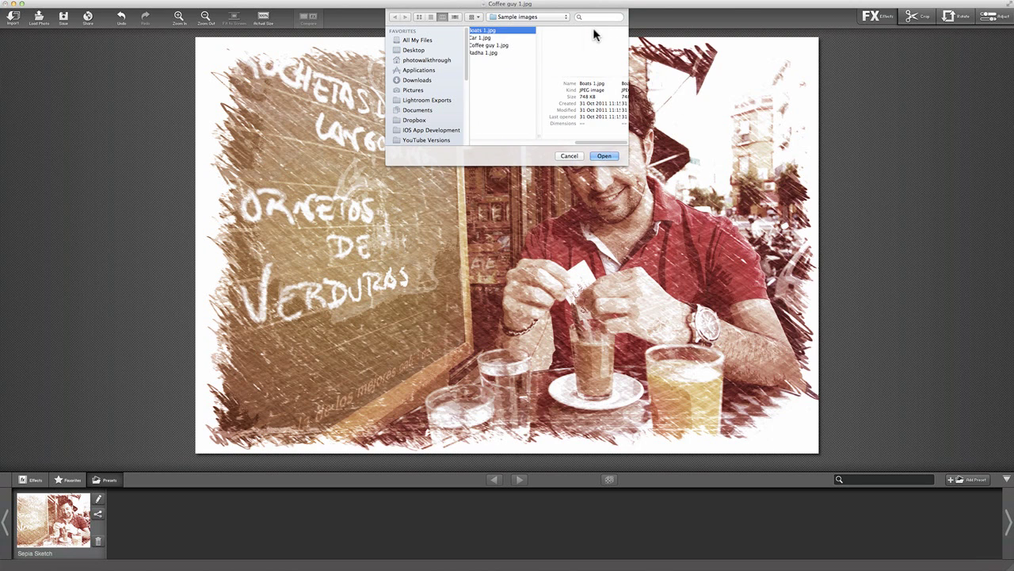
click(603, 155)
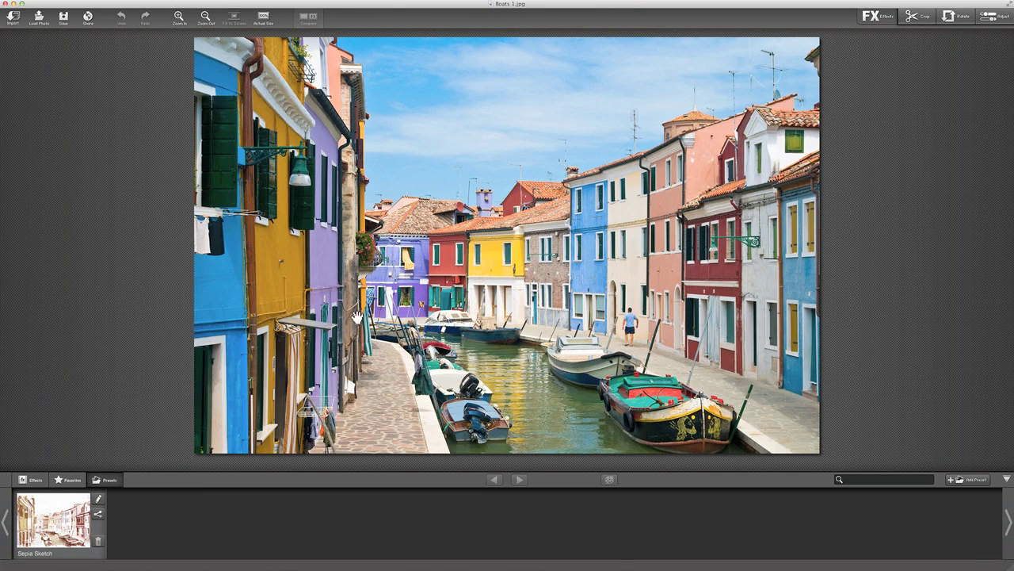
click(47, 529)
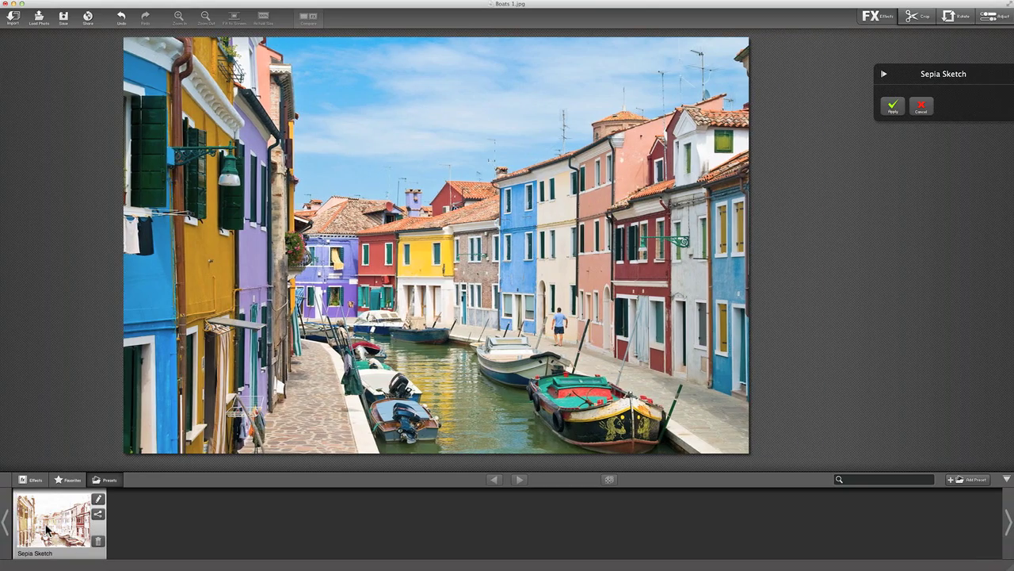